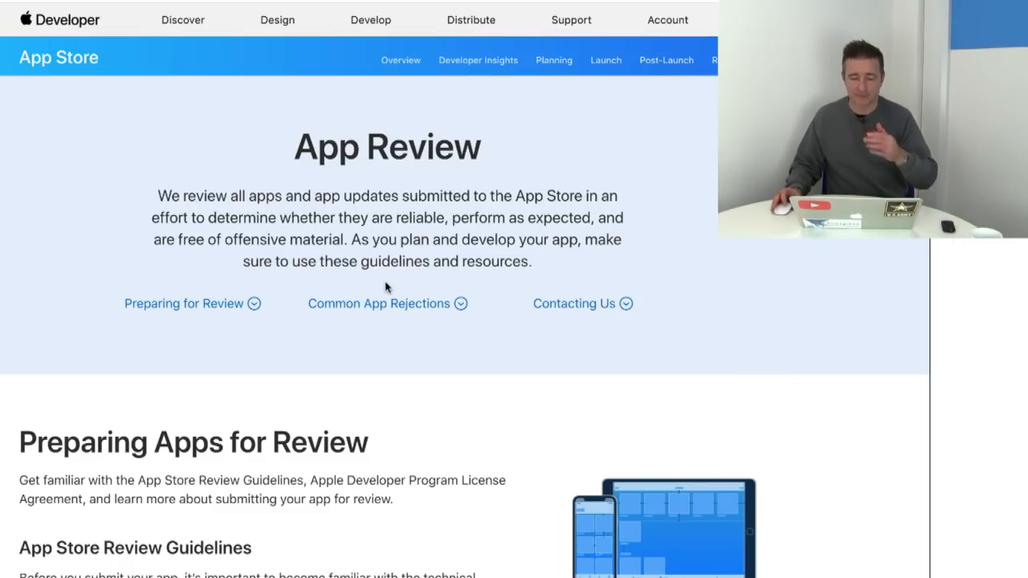
scroll(384, 296, down, 1)
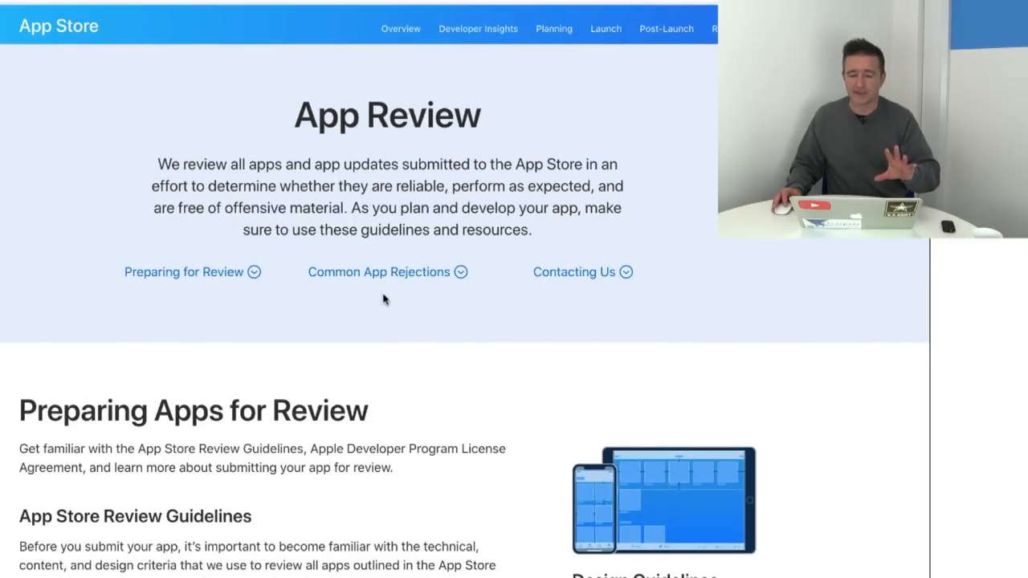
scroll(384, 297, down, 2)
scroll(384, 301, down, 1)
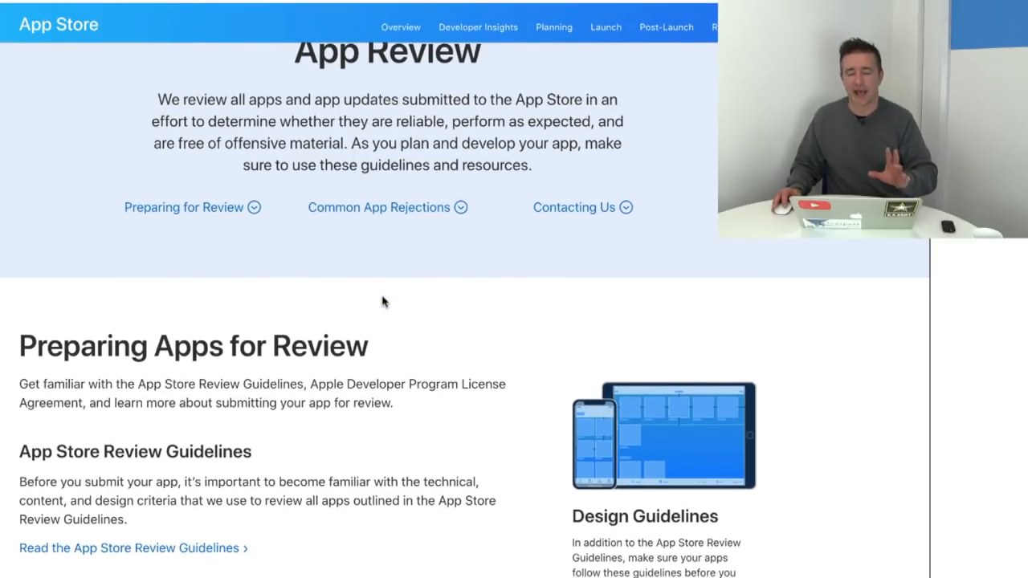
scroll(384, 301, up, 2)
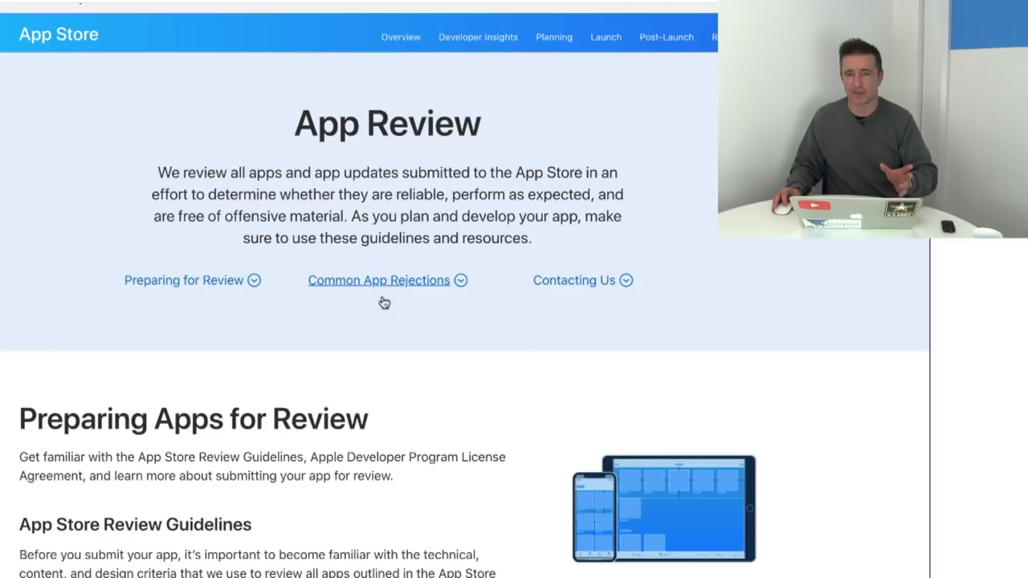
scroll(384, 302, down, 2)
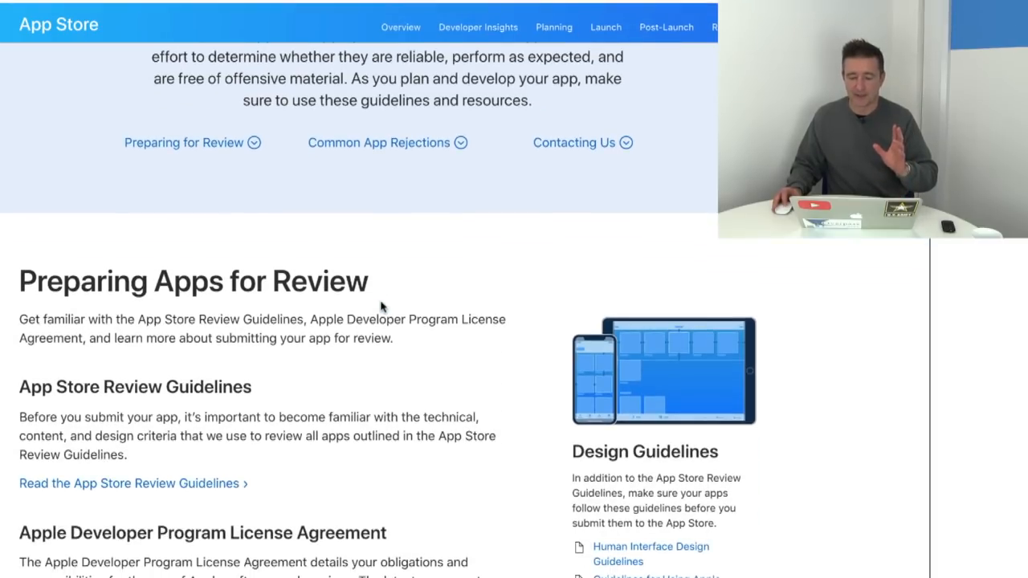
scroll(384, 303, down, 3)
scroll(383, 306, up, 2)
scroll(382, 306, up, 2)
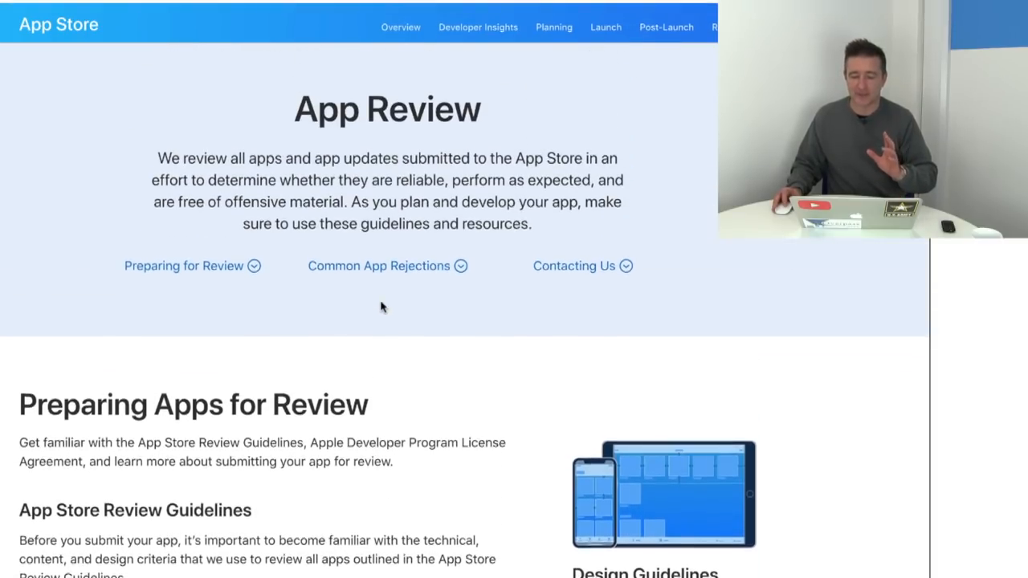
scroll(383, 306, down, 2)
scroll(383, 307, down, 2)
scroll(382, 307, down, 1)
scroll(382, 307, down, 2)
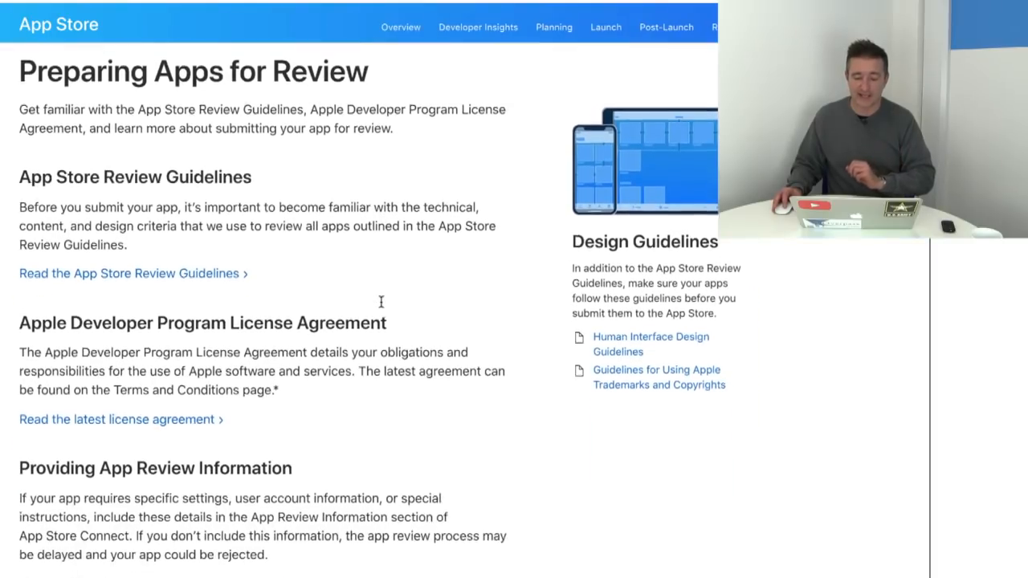
scroll(382, 306, down, 1)
scroll(382, 303, down, 3)
scroll(383, 303, down, 2)
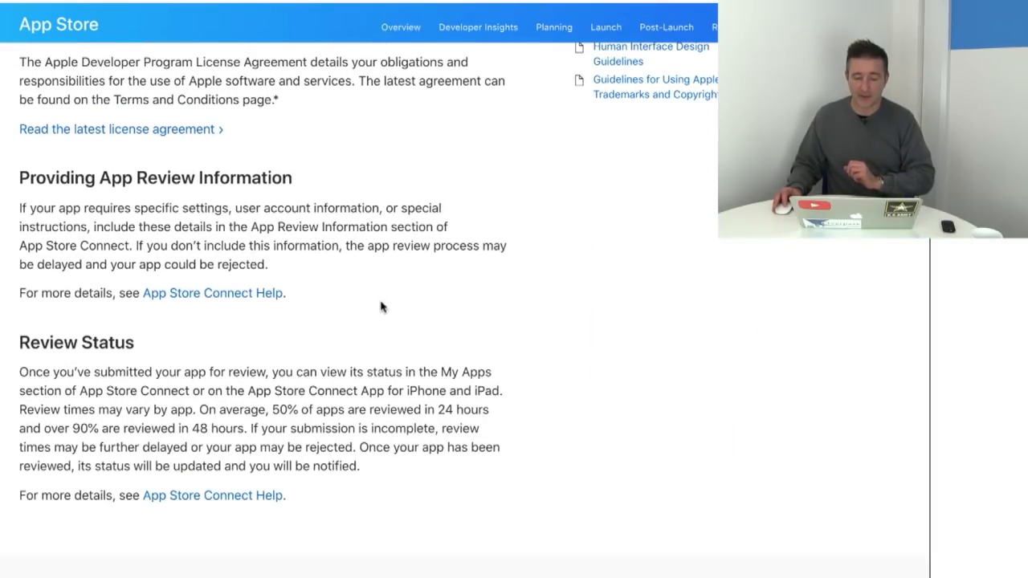
scroll(309, 392, down, 1)
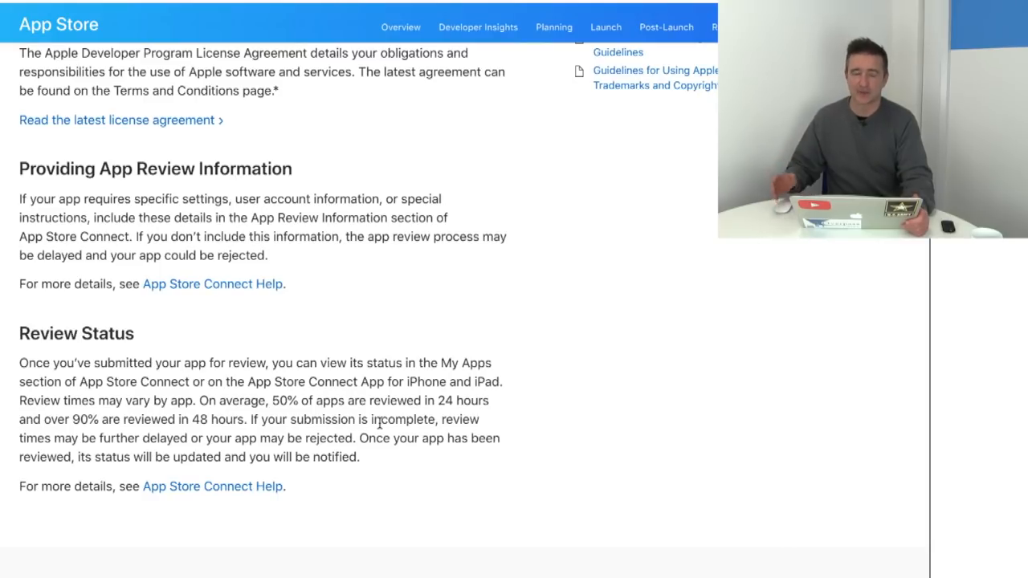
scroll(383, 388, down, 3)
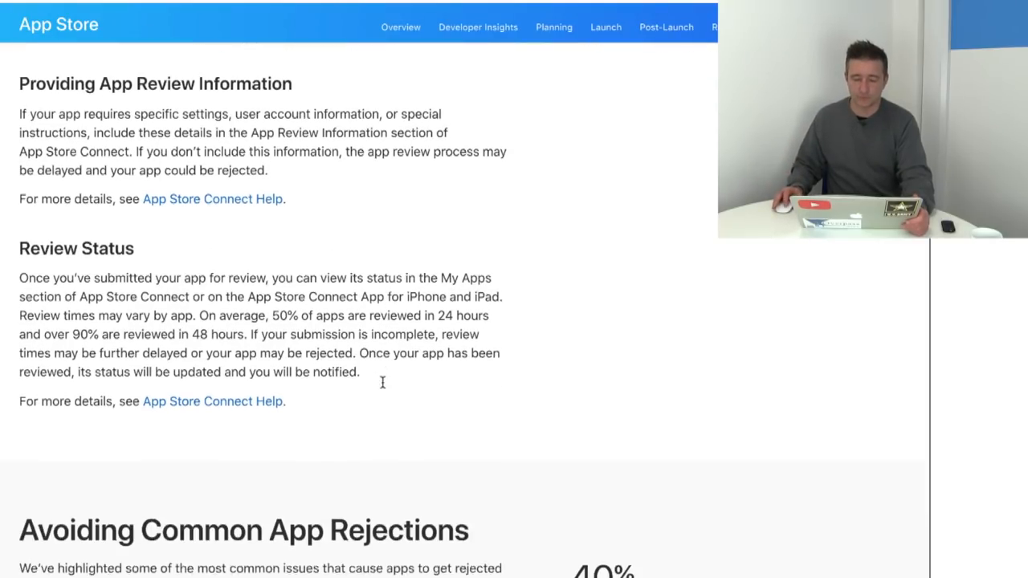
scroll(383, 388, up, 1)
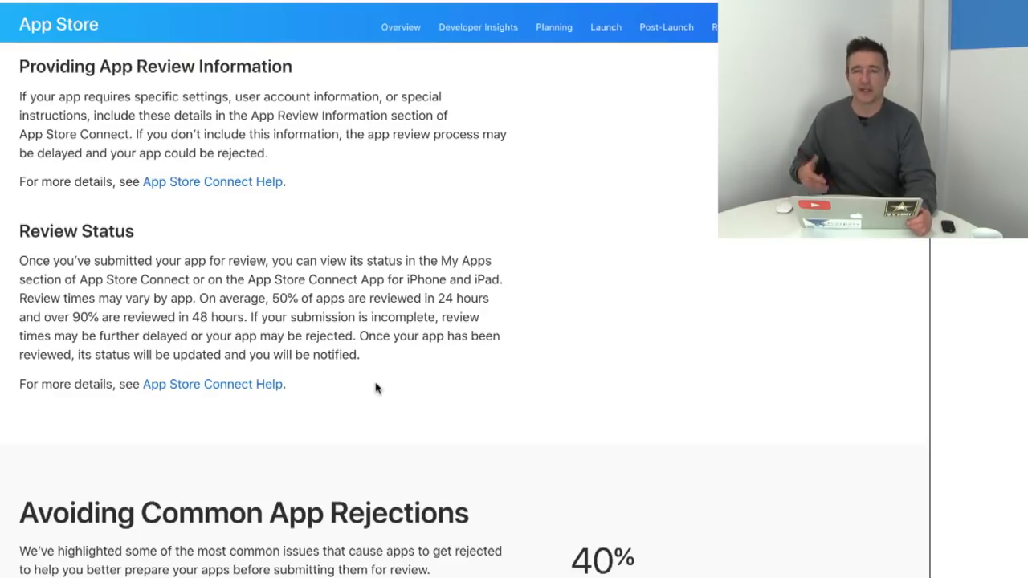
scroll(377, 388, down, 5)
scroll(376, 388, down, 5)
scroll(377, 388, down, 5)
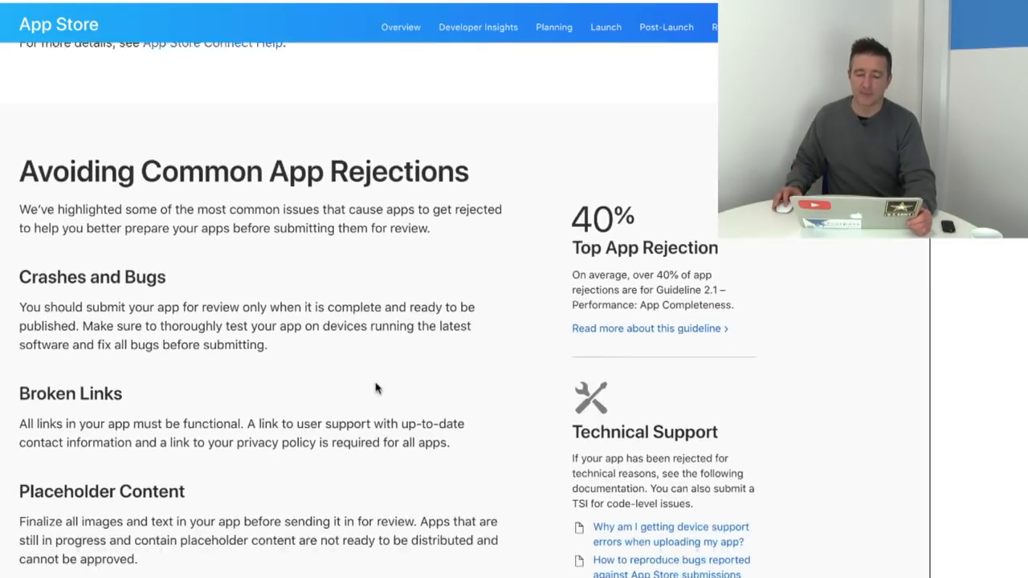
scroll(377, 388, down, 3)
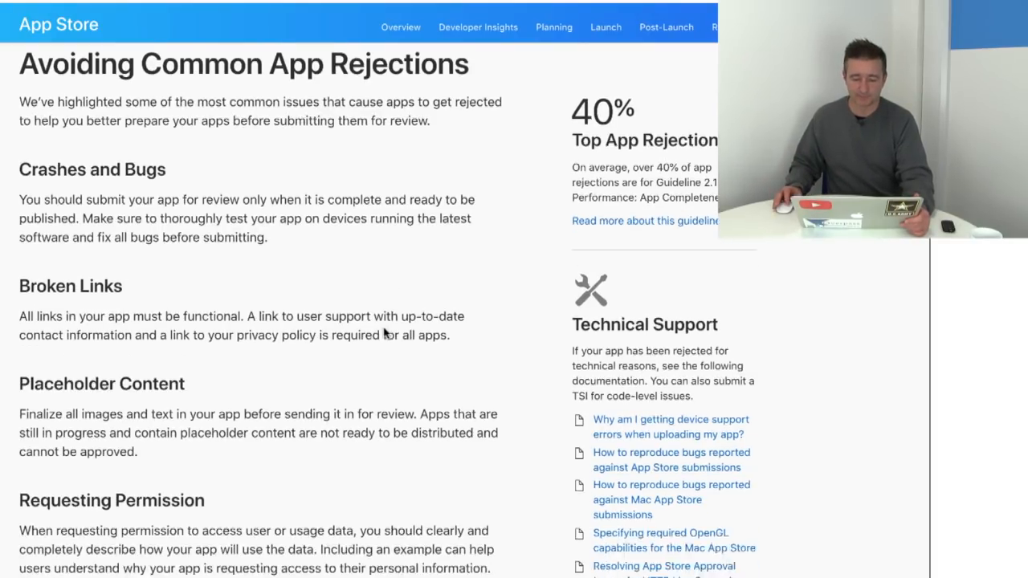
scroll(385, 326, down, 3)
scroll(386, 326, down, 2)
scroll(386, 325, down, 2)
scroll(384, 327, down, 1)
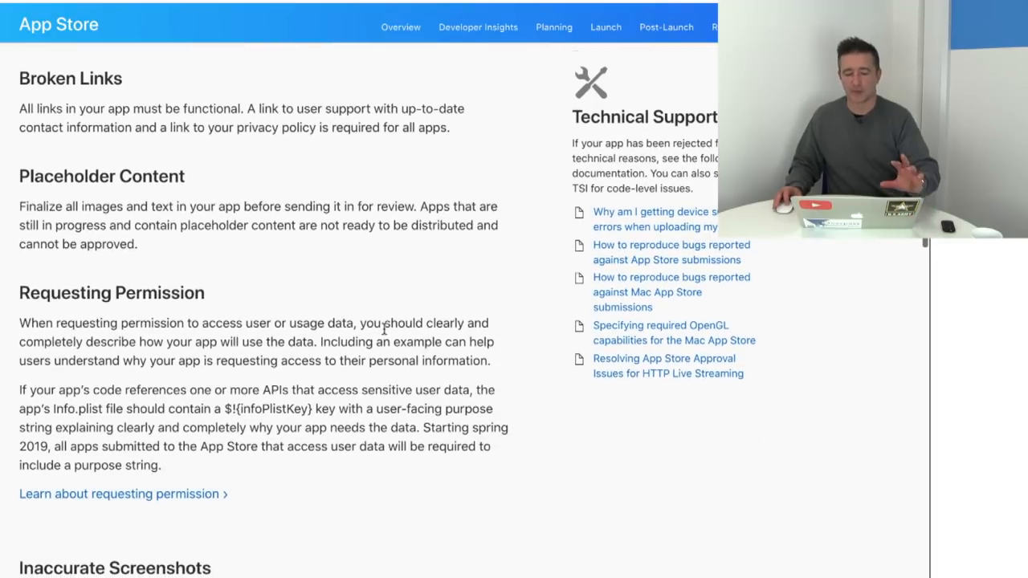
scroll(384, 328, down, 2)
scroll(384, 327, down, 2)
scroll(384, 329, up, 5)
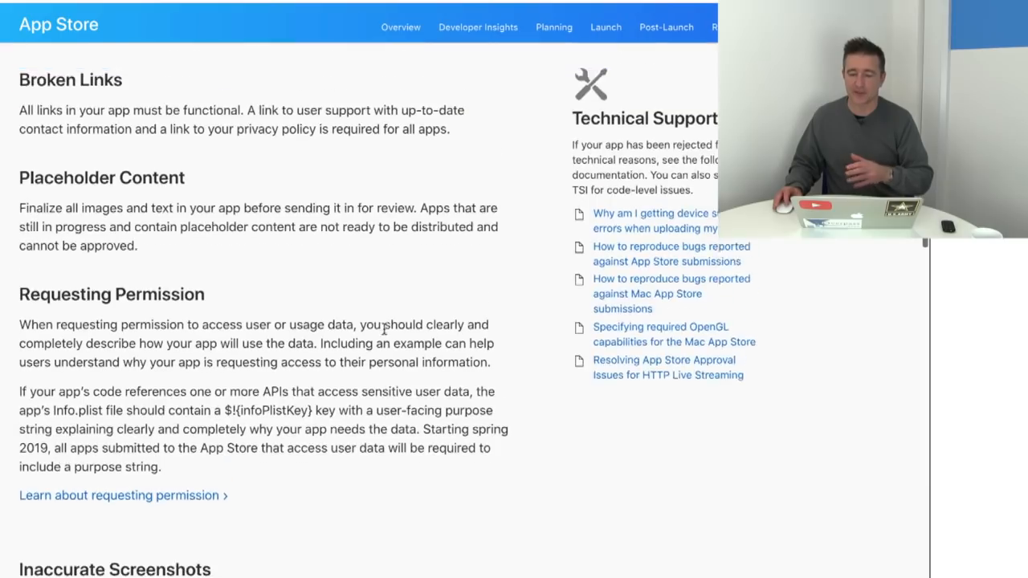
scroll(384, 329, up, 5)
scroll(498, 283, up, 2)
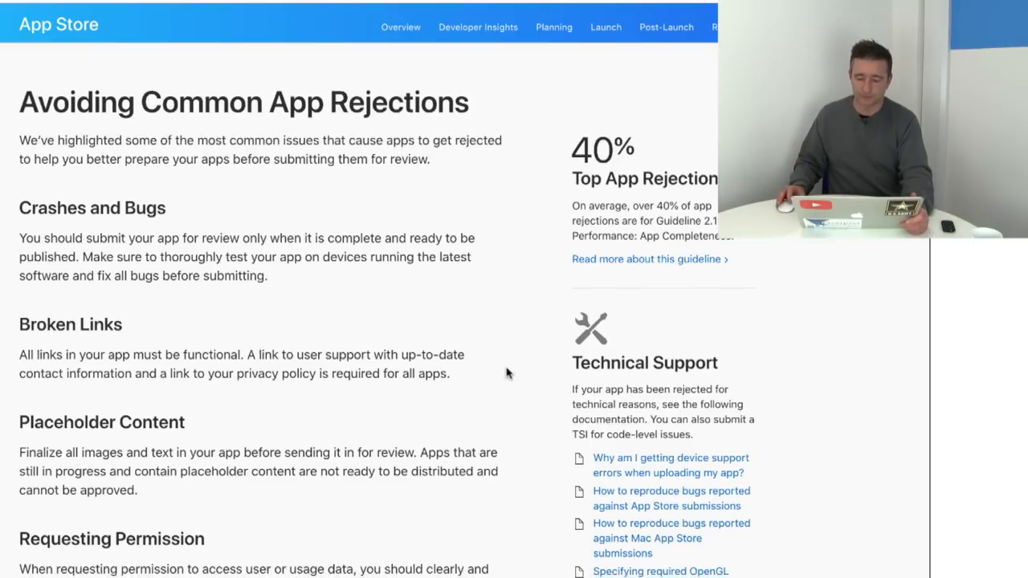
scroll(494, 377, down, 5)
scroll(494, 378, down, 5)
scroll(494, 378, down, 5)
scroll(493, 386, down, 3)
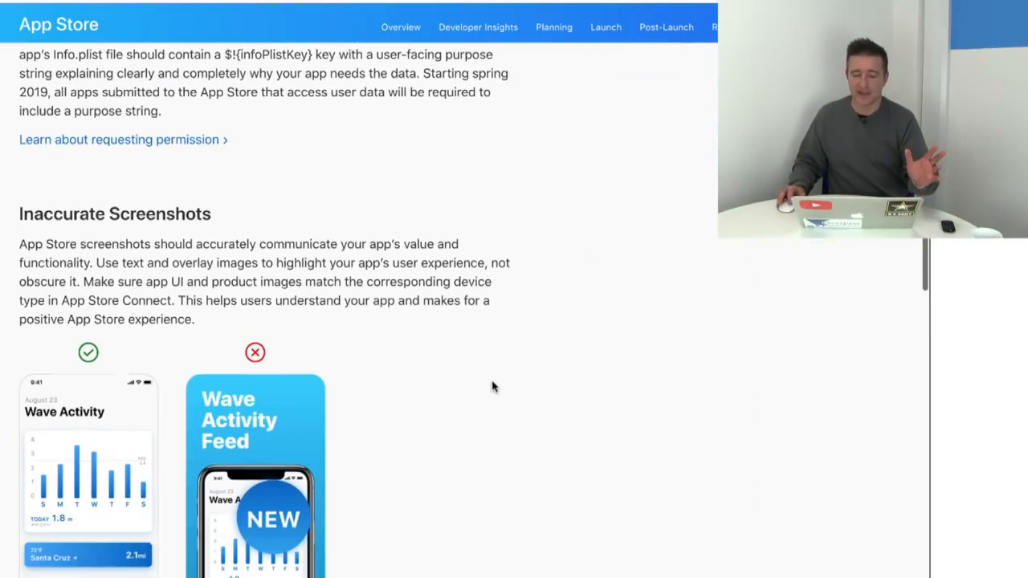
scroll(494, 387, down, 2)
scroll(494, 386, down, 1)
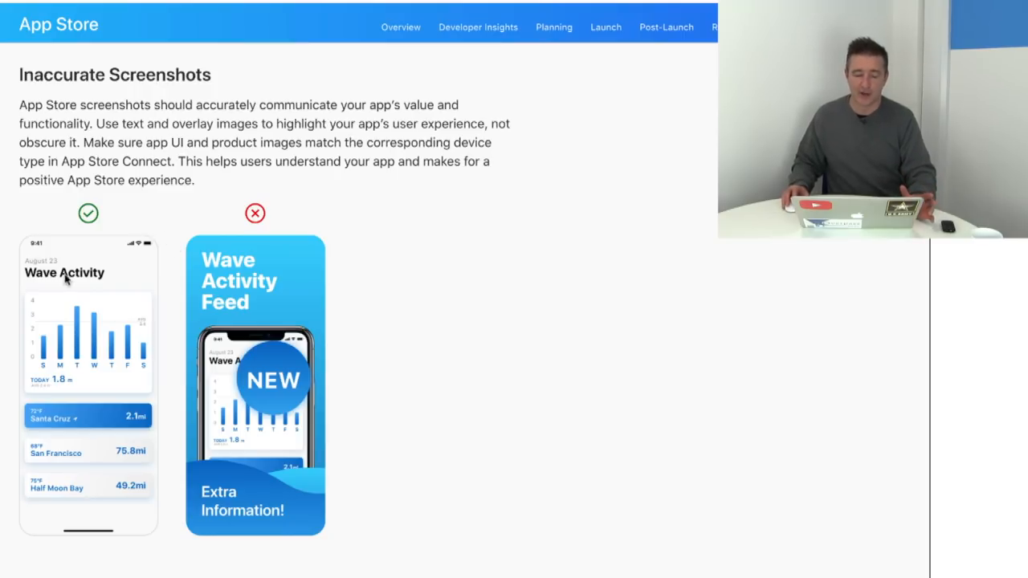
scroll(81, 343, down, 2)
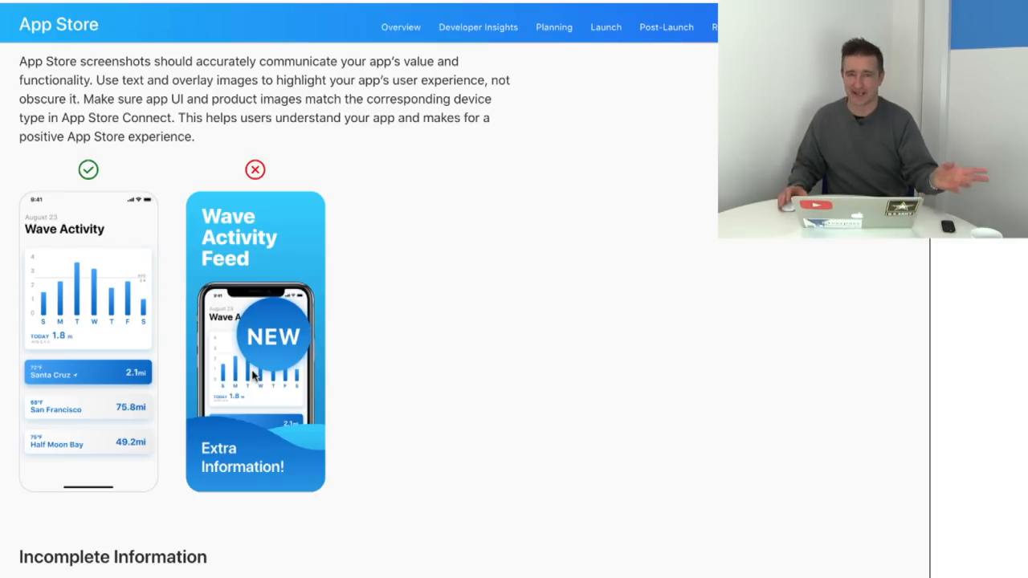
scroll(258, 376, down, 4)
scroll(238, 387, down, 4)
scroll(238, 386, down, 4)
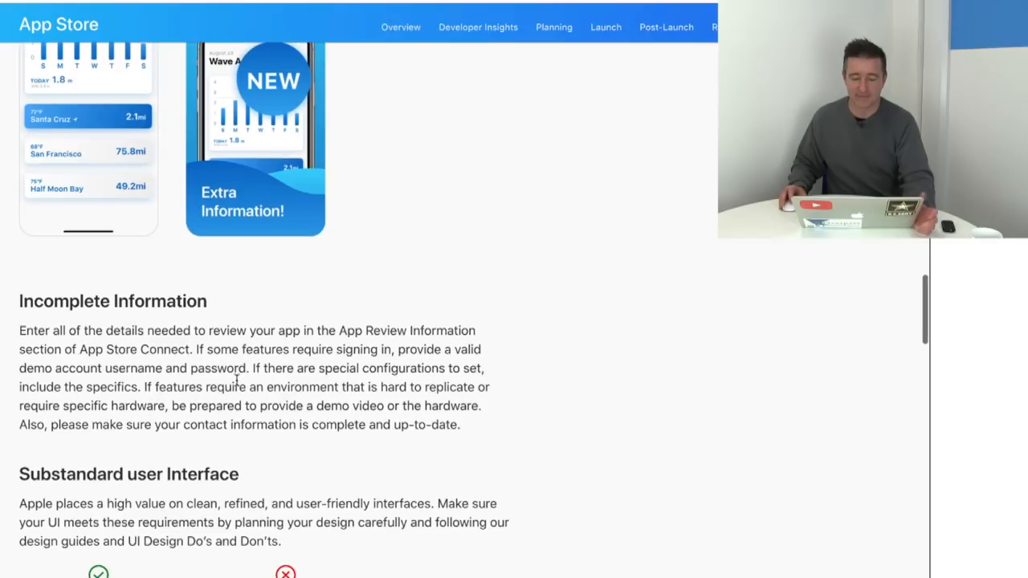
scroll(238, 386, down, 4)
scroll(237, 386, down, 3)
scroll(238, 386, down, 3)
scroll(239, 386, down, 2)
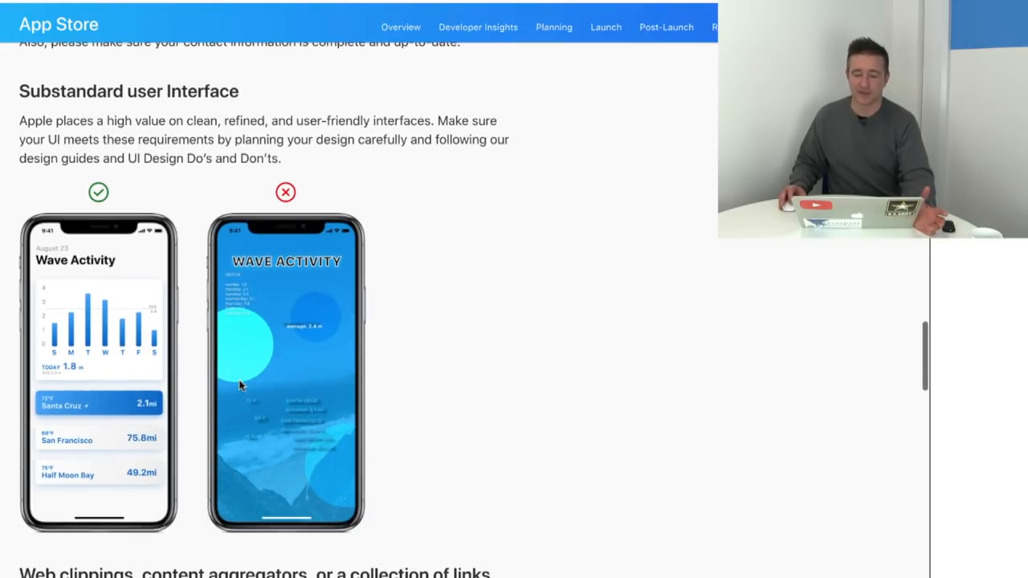
scroll(240, 387, down, 2)
scroll(239, 387, down, 4)
scroll(240, 386, down, 4)
scroll(240, 386, down, 4)
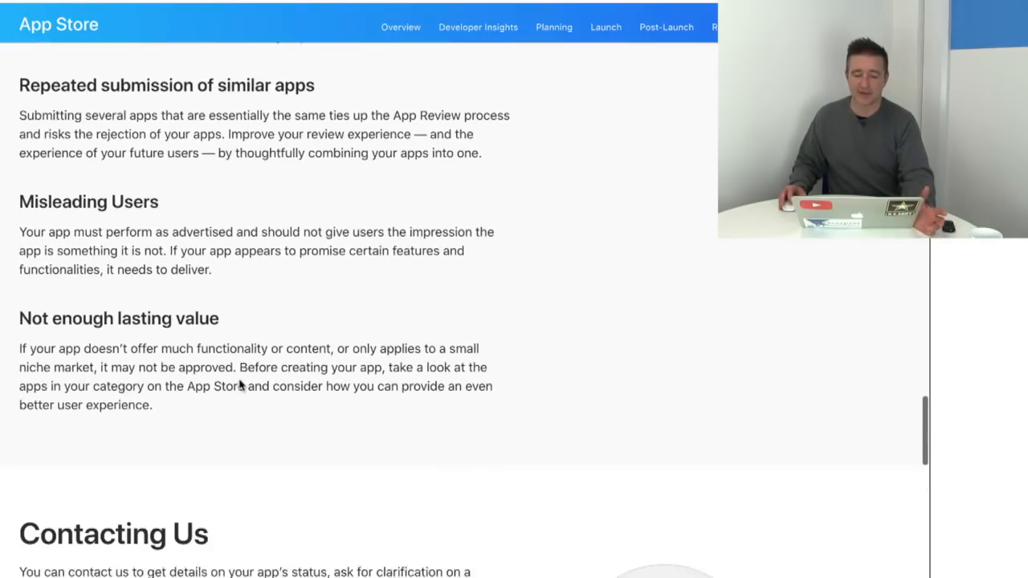
scroll(239, 386, down, 3)
scroll(239, 387, down, 2)
scroll(240, 387, down, 2)
scroll(239, 379, up, 4)
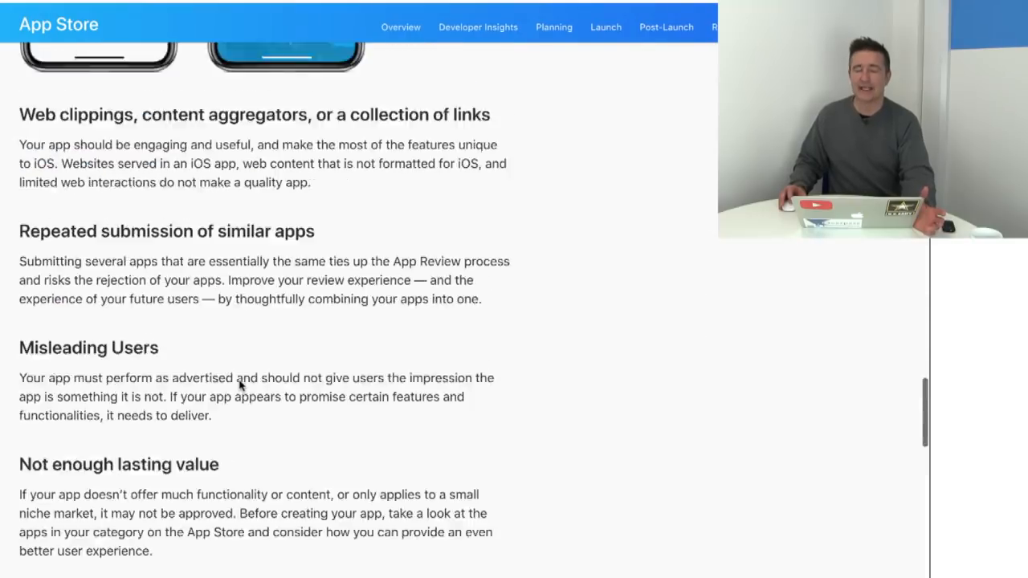
scroll(270, 381, up, 4)
scroll(270, 381, up, 4)
scroll(270, 381, up, 4)
scroll(271, 386, up, 5)
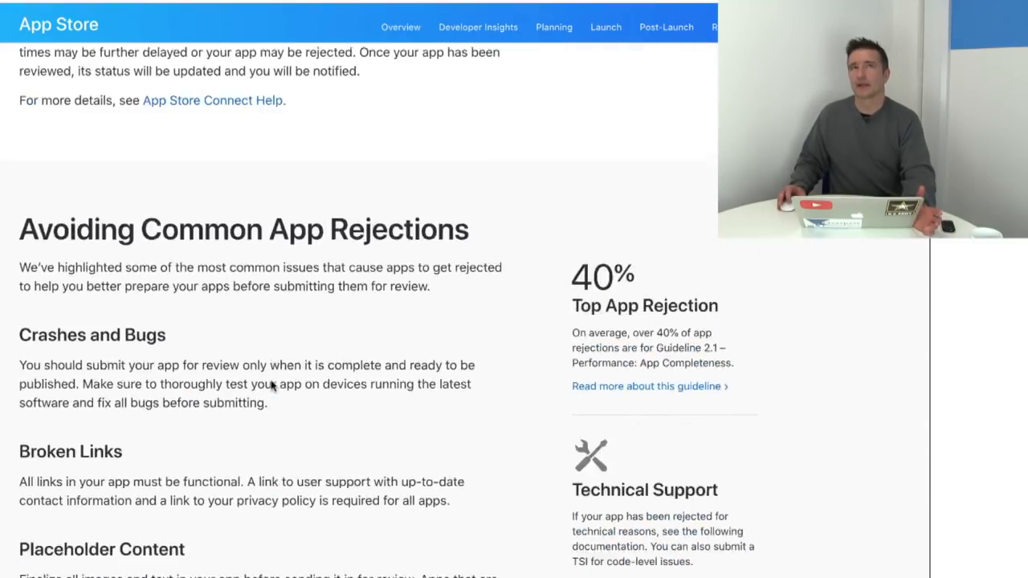
scroll(271, 386, up, 4)
scroll(273, 377, up, 3)
scroll(274, 354, up, 2)
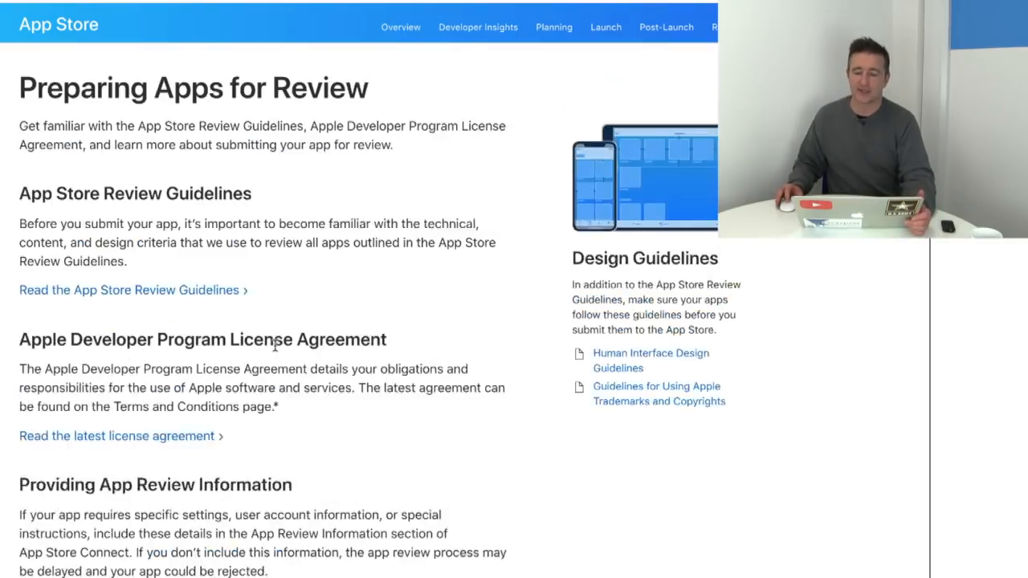
scroll(274, 345, up, 4)
scroll(275, 346, up, 4)
scroll(274, 345, up, 2)
scroll(276, 351, up, 3)
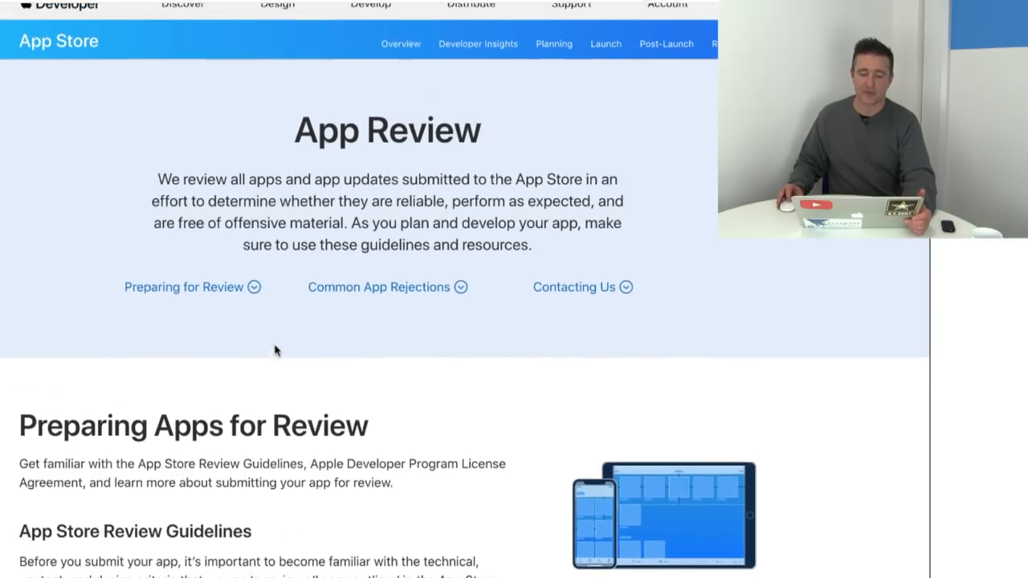